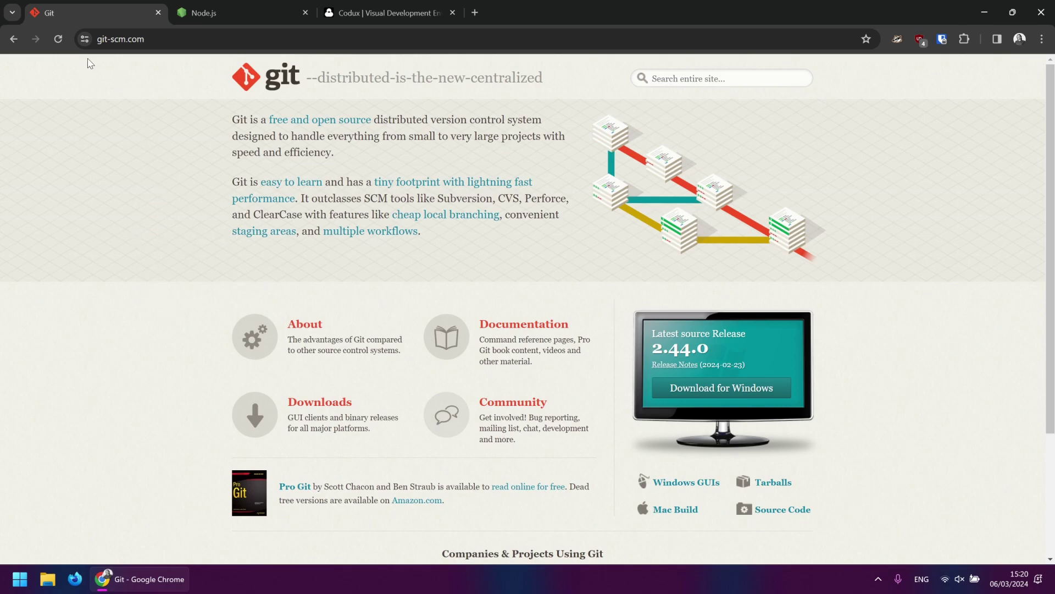
- Download the 64-bit Git for Windows installer (Git-2.44.0-64-bit.exe) and run it from Chrome
click(331, 408)
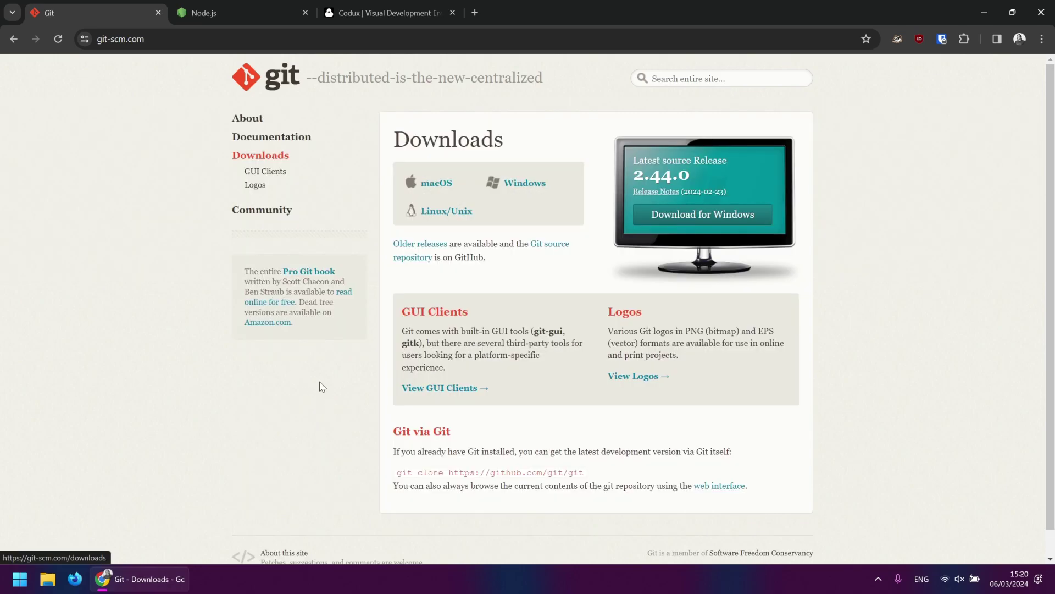
click(539, 188)
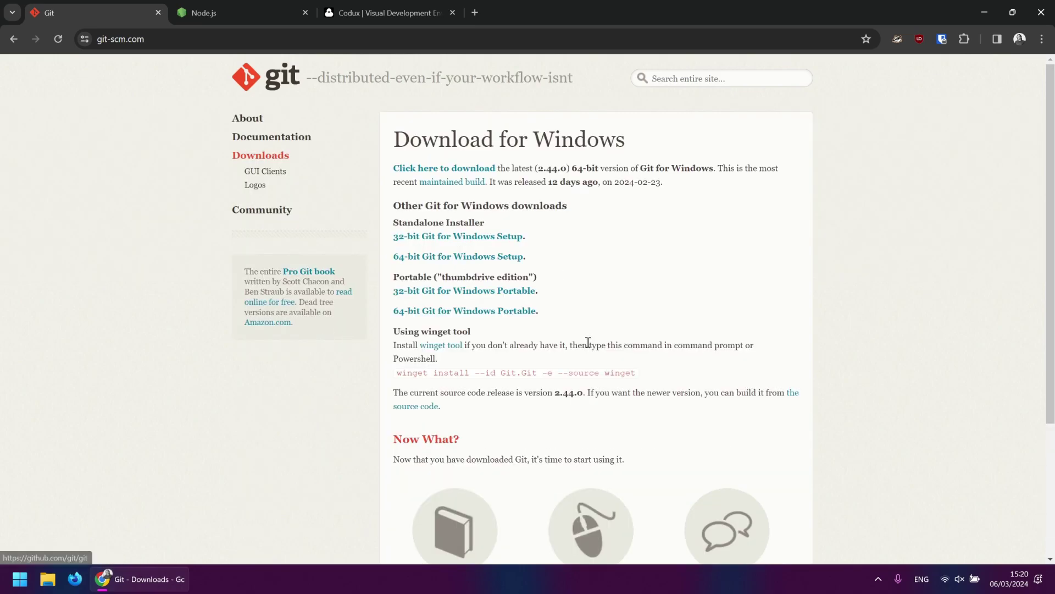
click(470, 258)
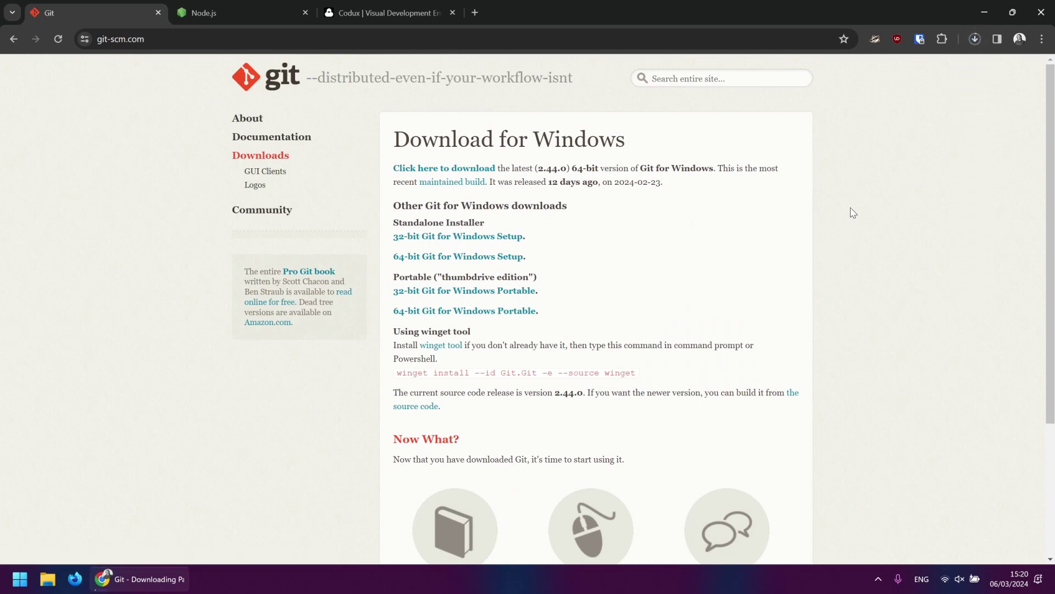
click(972, 42)
click(891, 97)
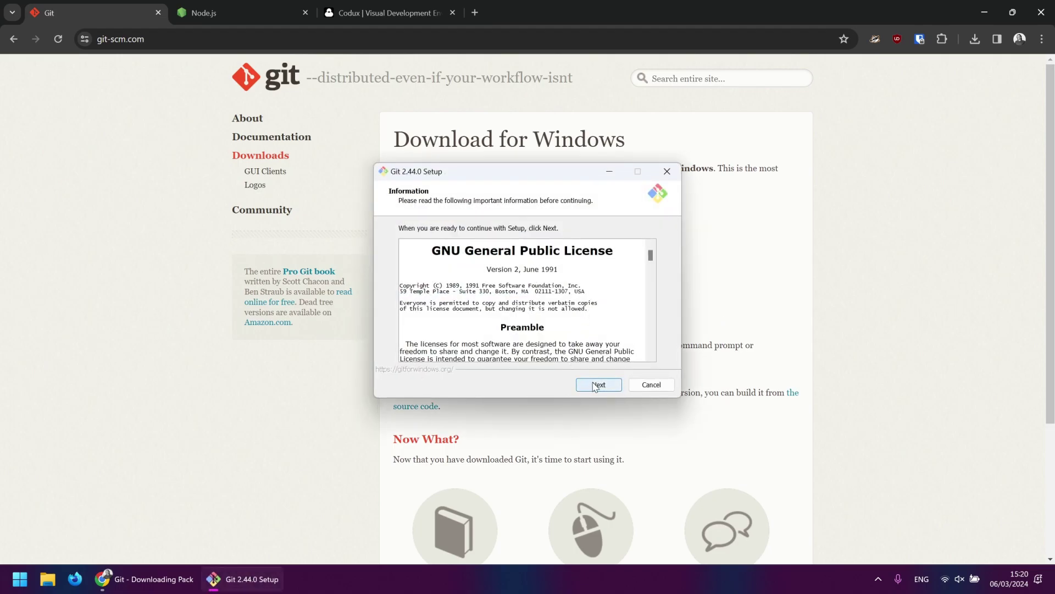
- Accept the GPL licence and keep the default folder, components, Vim editor and command-line setting
click(611, 390)
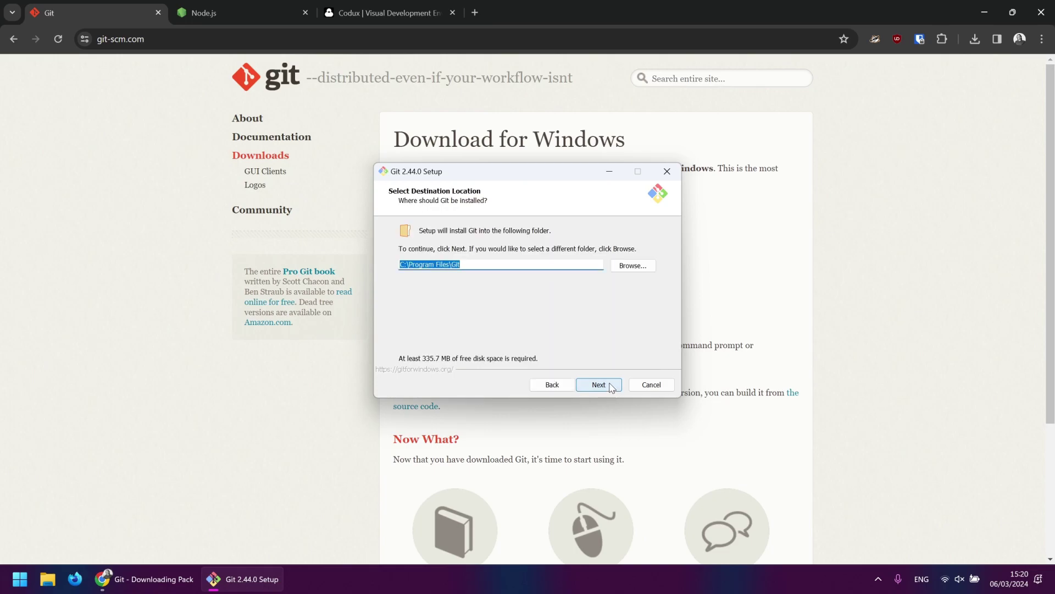
click(612, 387)
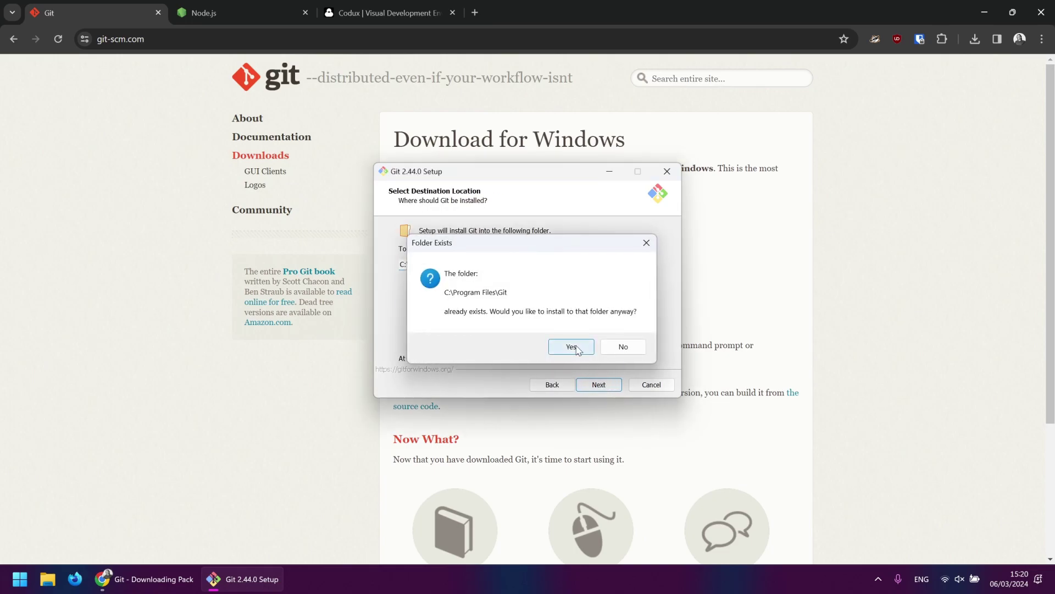
click(576, 349)
click(599, 385)
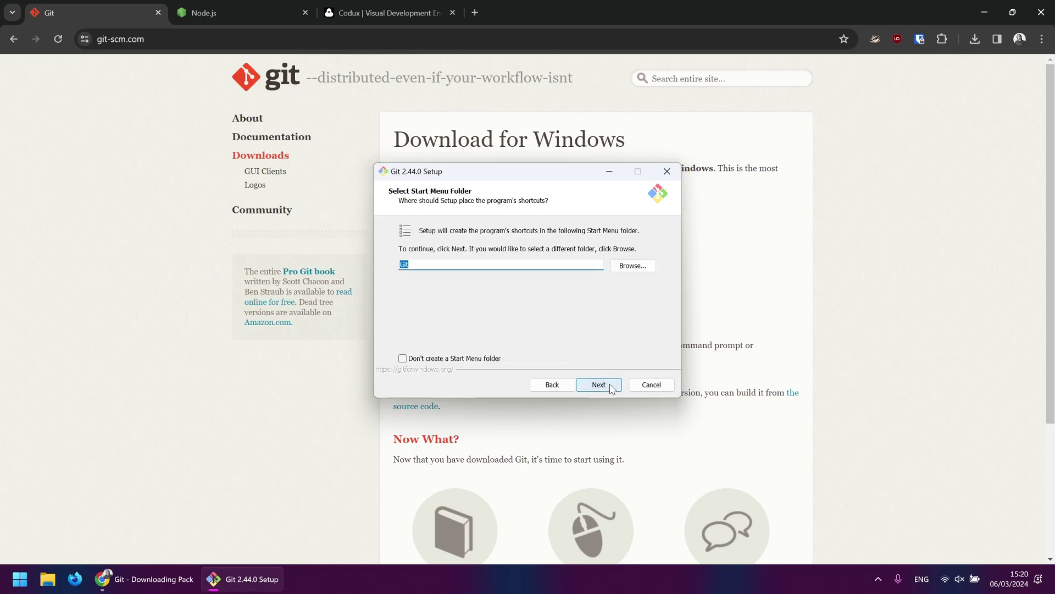
click(611, 386)
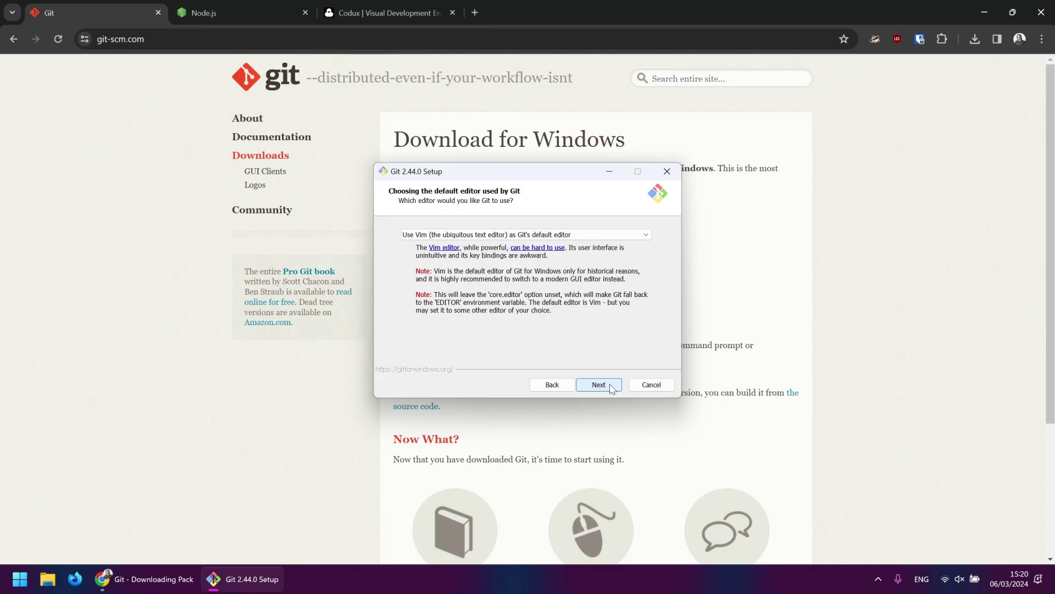
click(612, 387)
click(611, 387)
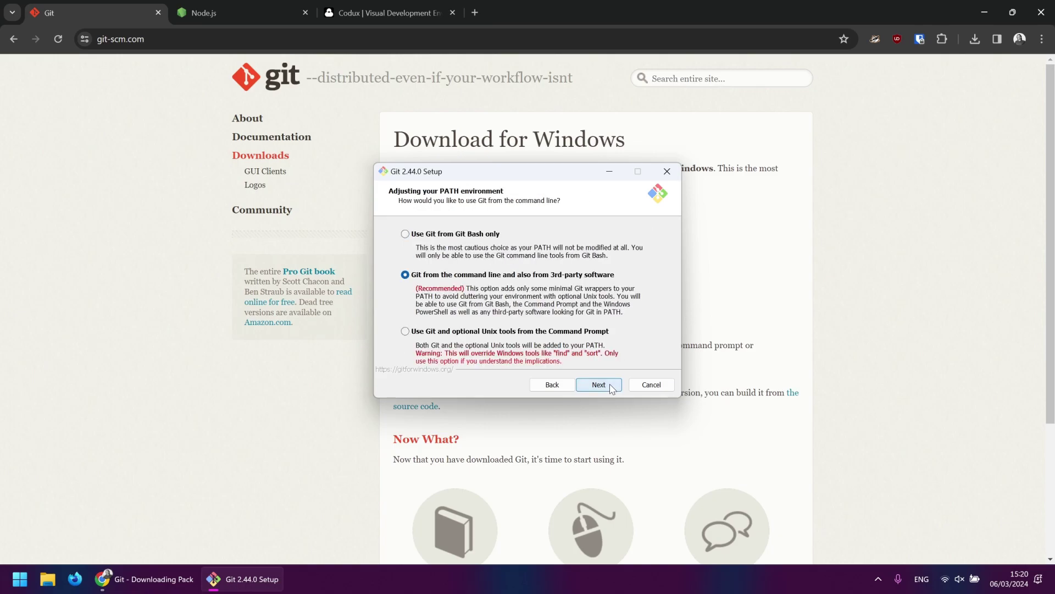
click(612, 386)
- Keep bundled SSH, OpenSSL, MinTTY and other defaults, install Git 2.44.0, and restart later
click(612, 386)
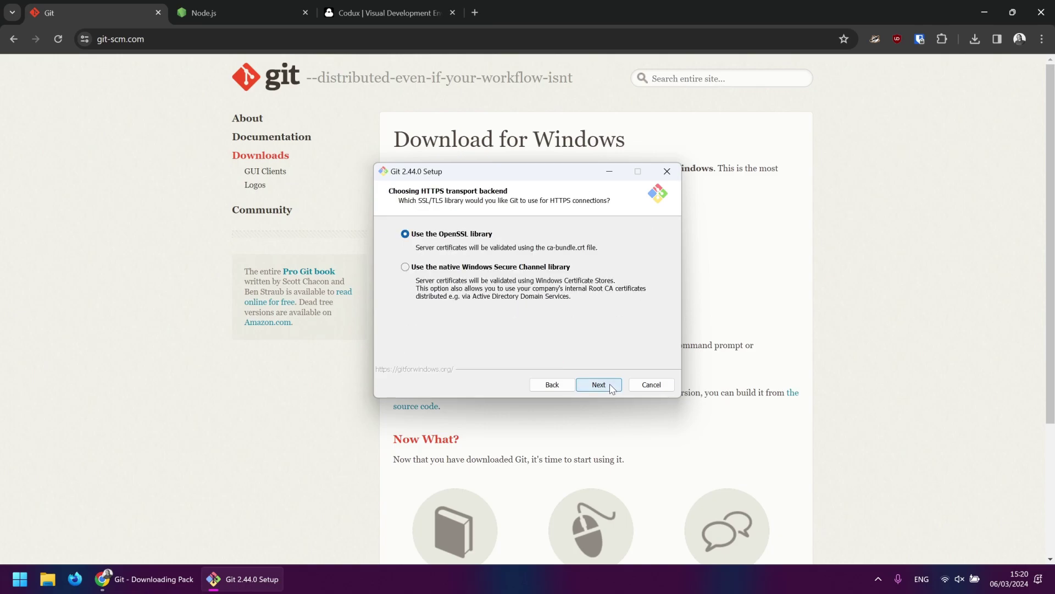
click(611, 387)
click(612, 387)
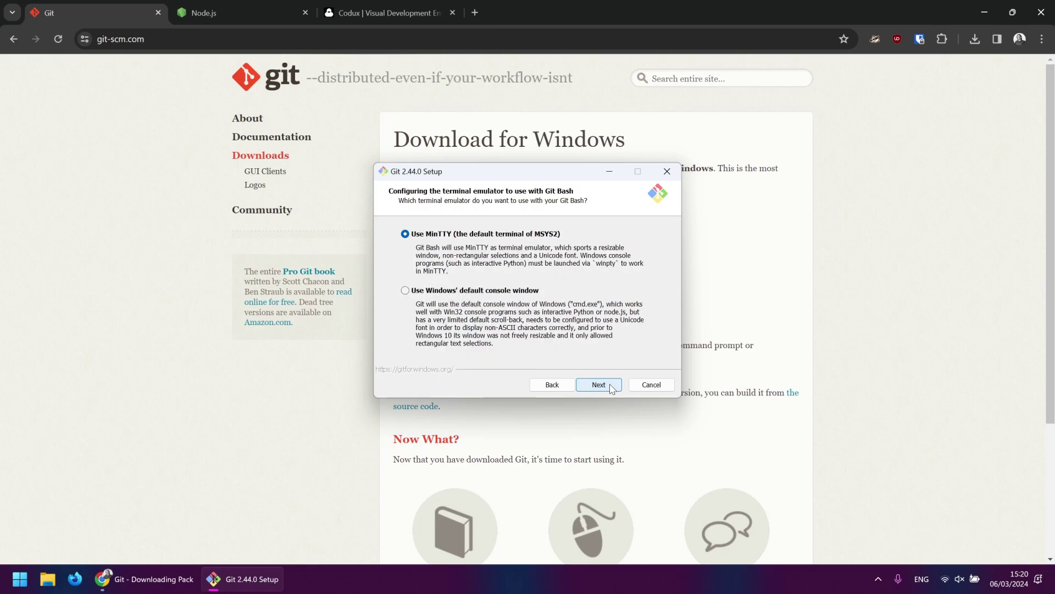
click(611, 386)
click(612, 386)
click(612, 386)
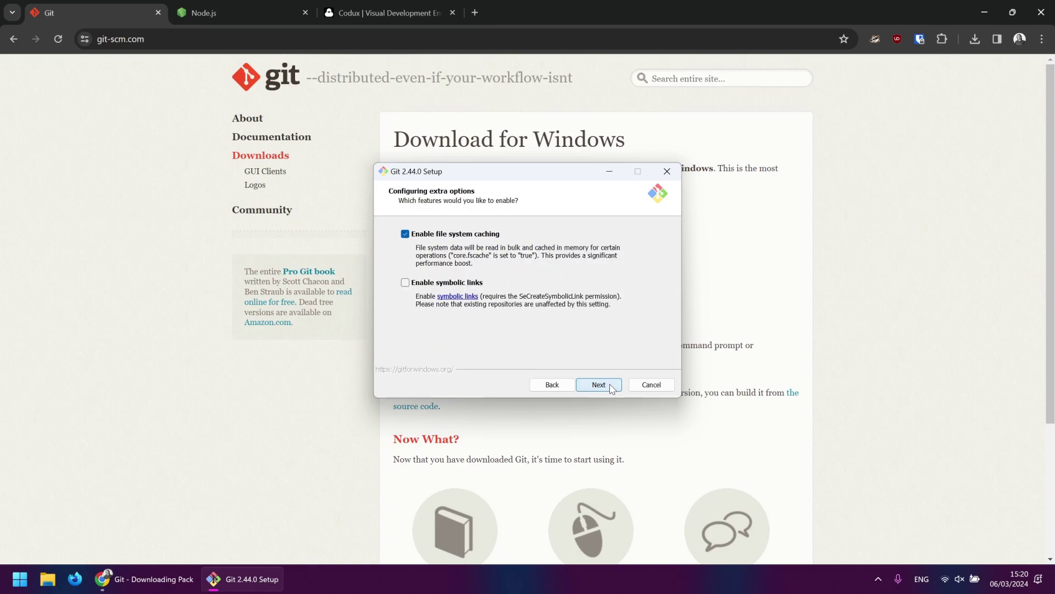
click(612, 387)
click(611, 386)
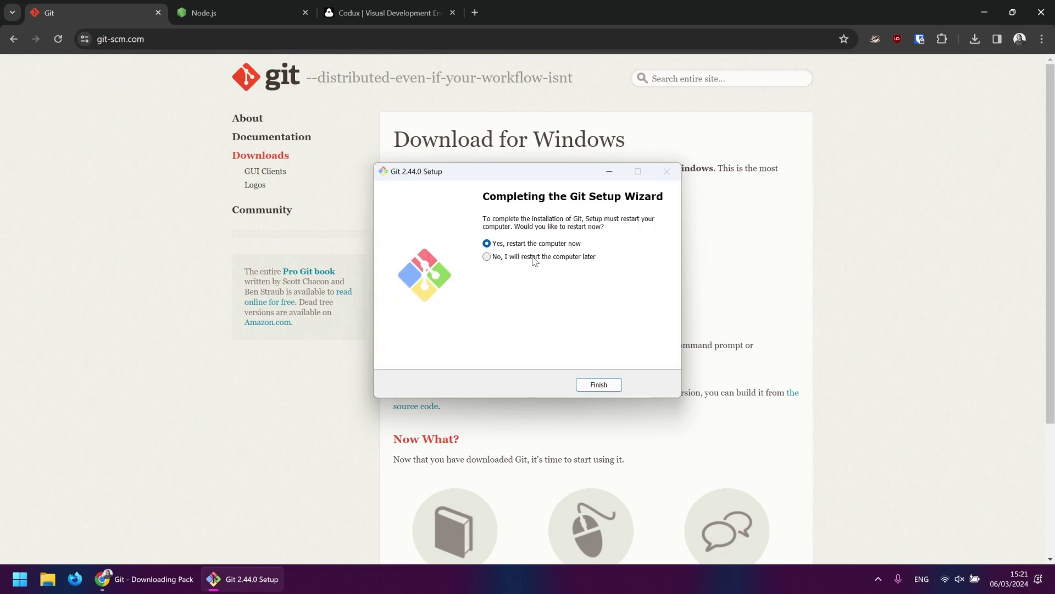
click(532, 257)
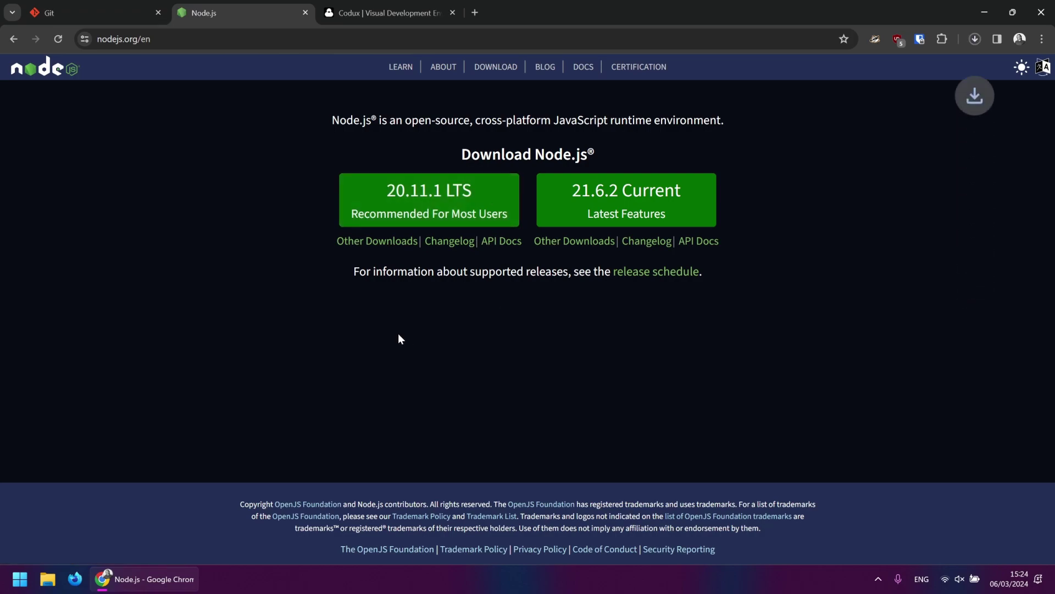
- Run node-v20.11.1-x64.msi from Chrome's recent downloads list
click(972, 39)
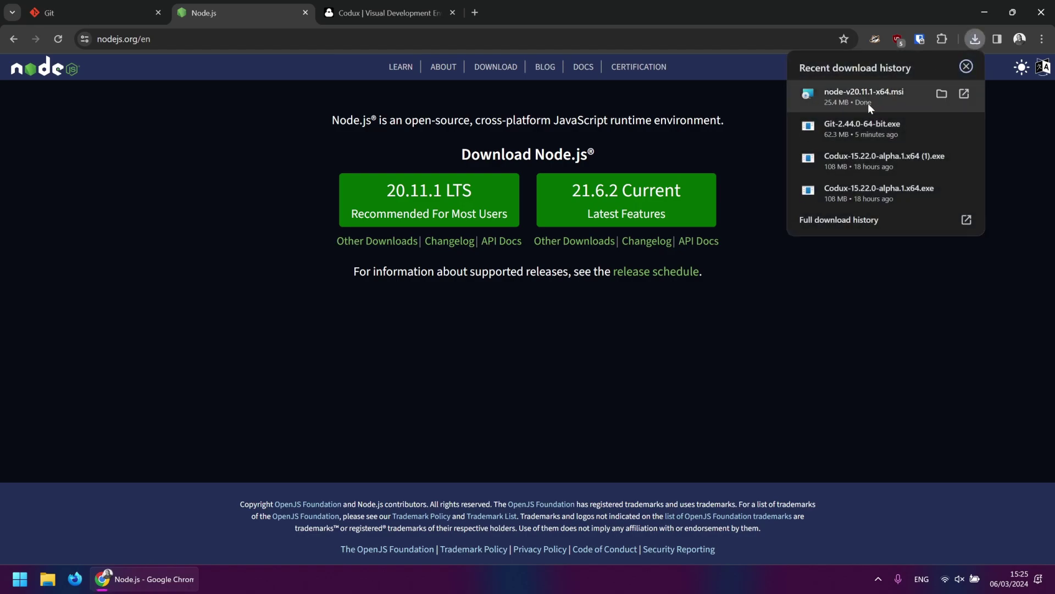
click(853, 98)
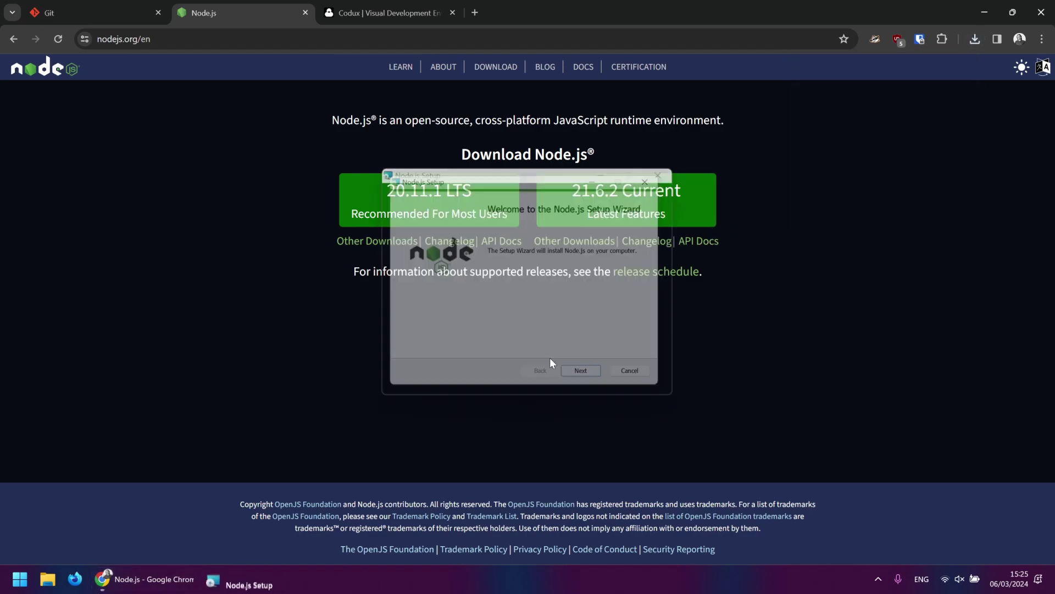
- Accept the Node.js licence and install with the default folder, features and native-modules setting
click(588, 382)
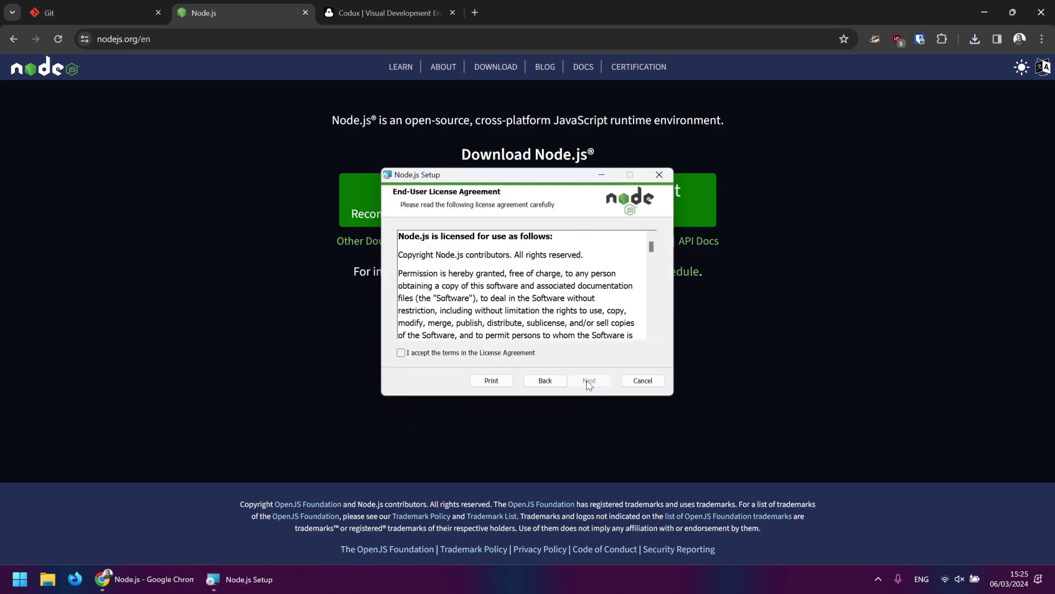
click(454, 354)
click(590, 381)
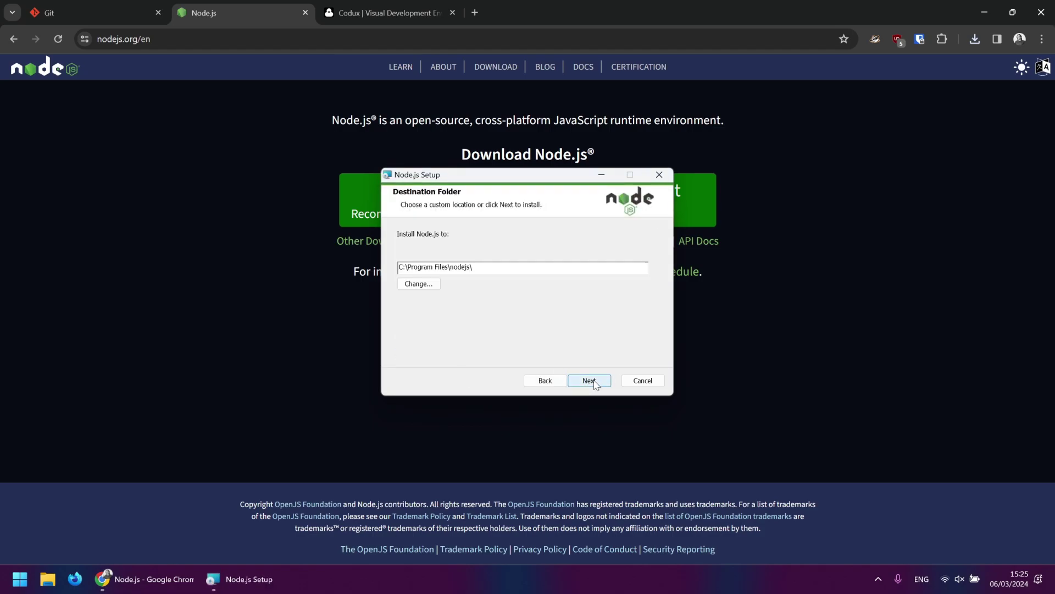
click(592, 382)
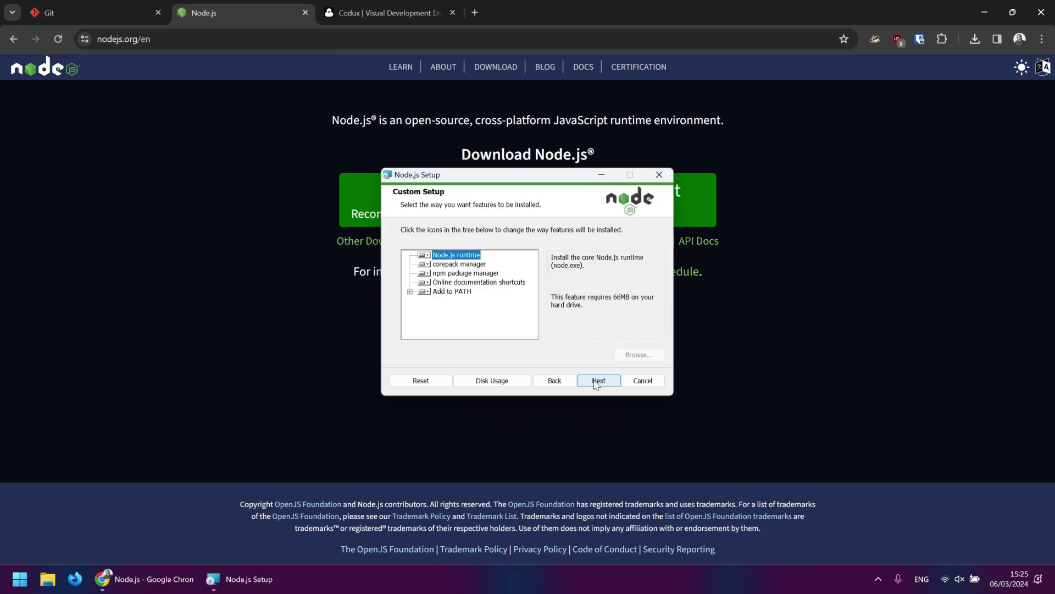
click(595, 382)
click(595, 382)
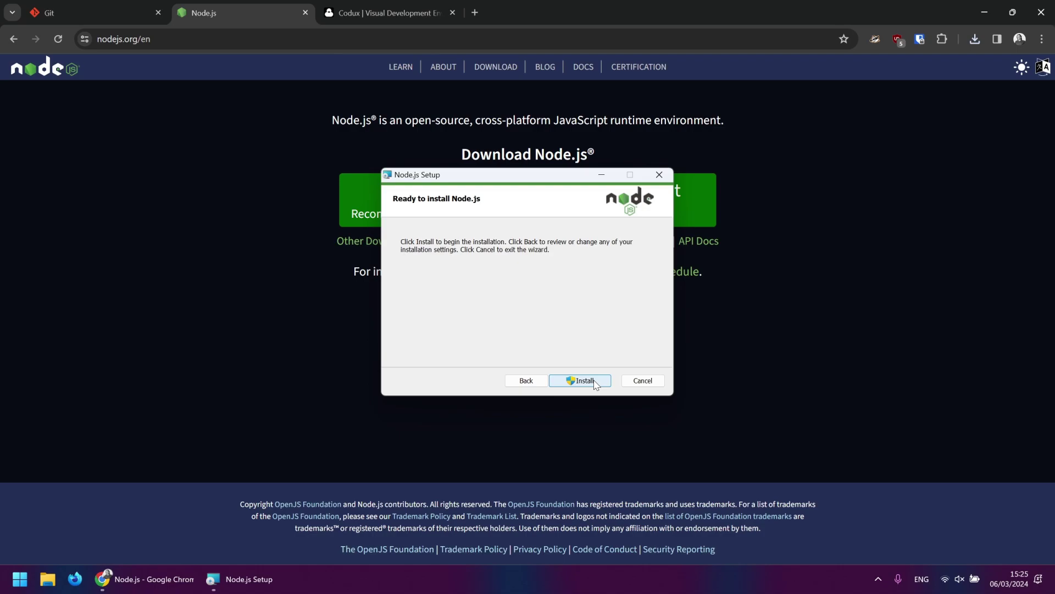
click(584, 380)
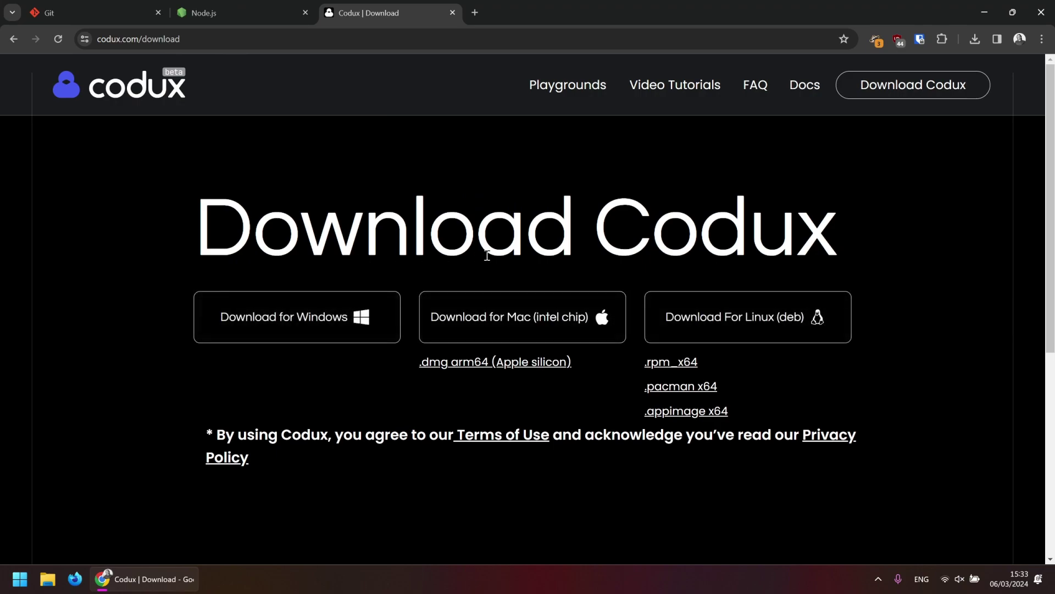
- Download Codux-15.20.0.x64.exe for Windows and open it from Chrome's downloads list
click(385, 322)
click(973, 41)
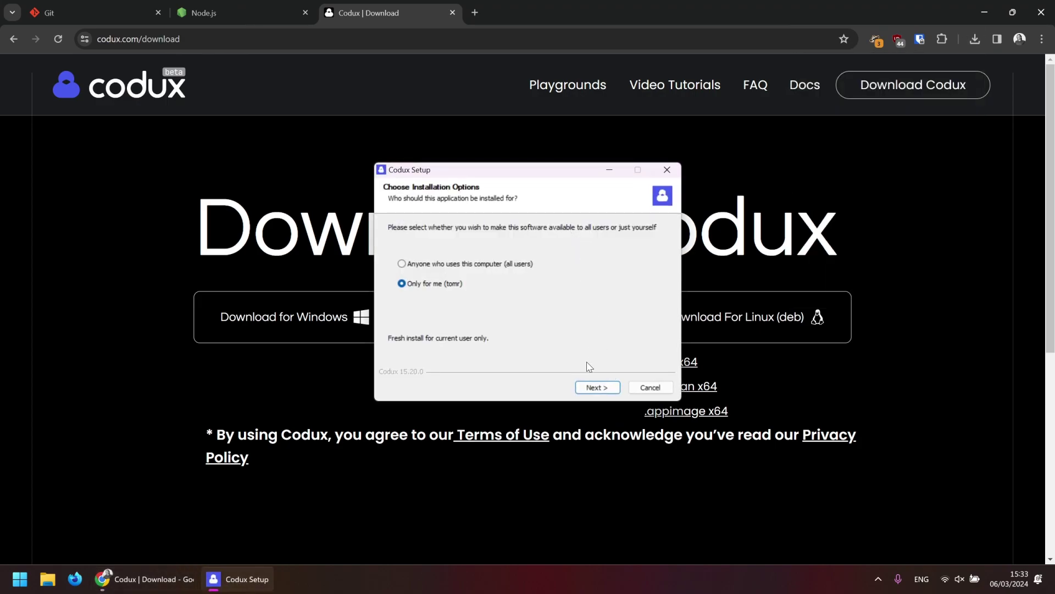
- Install Codux 'Only for me' into the default destination folder
click(613, 390)
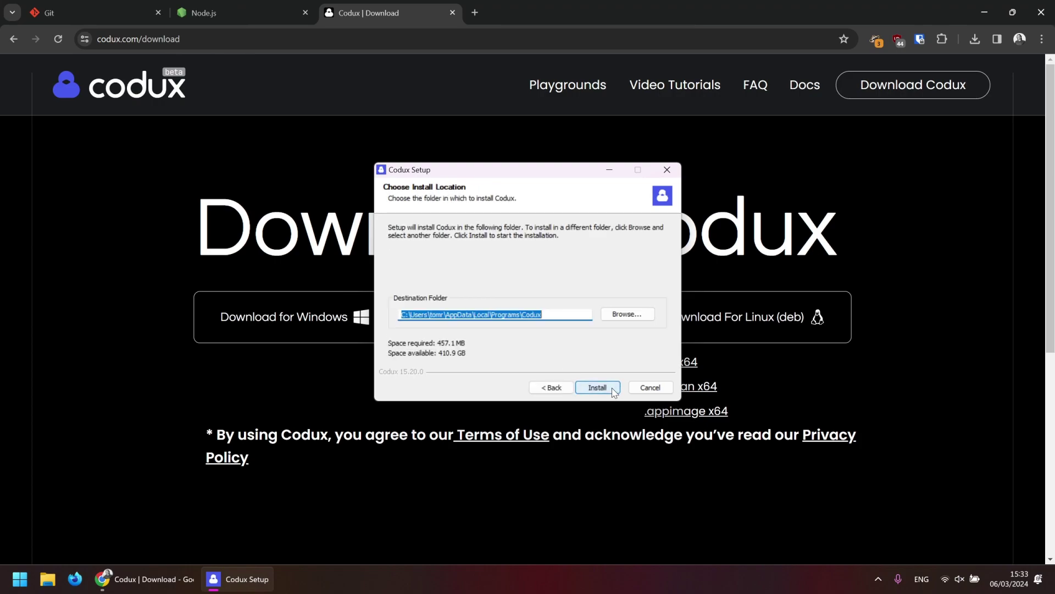
click(613, 389)
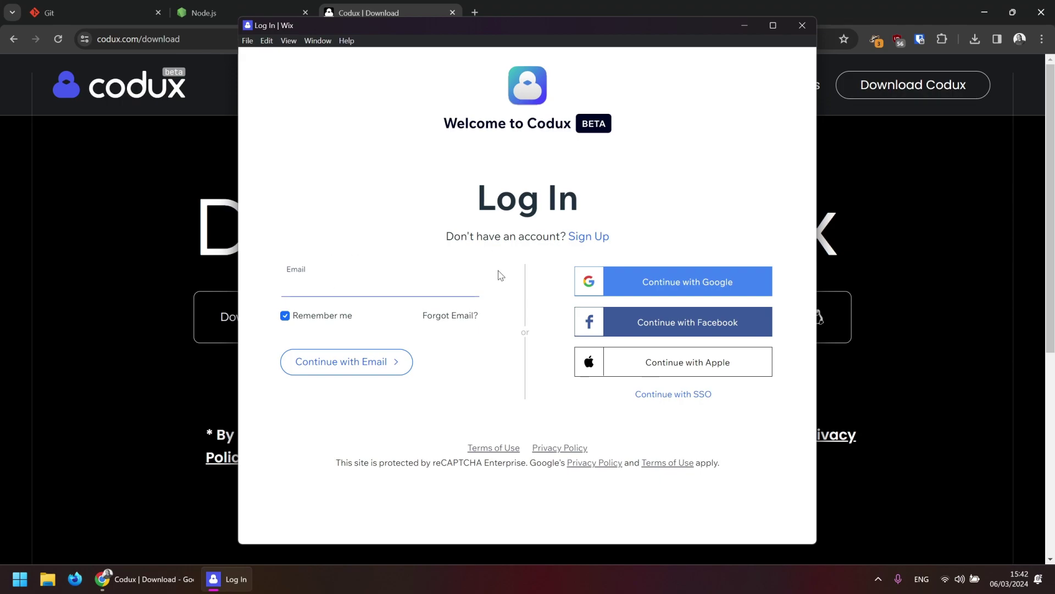
- Toggle from Sign Up back to Log In and sign in with an existing Wix account
click(590, 237)
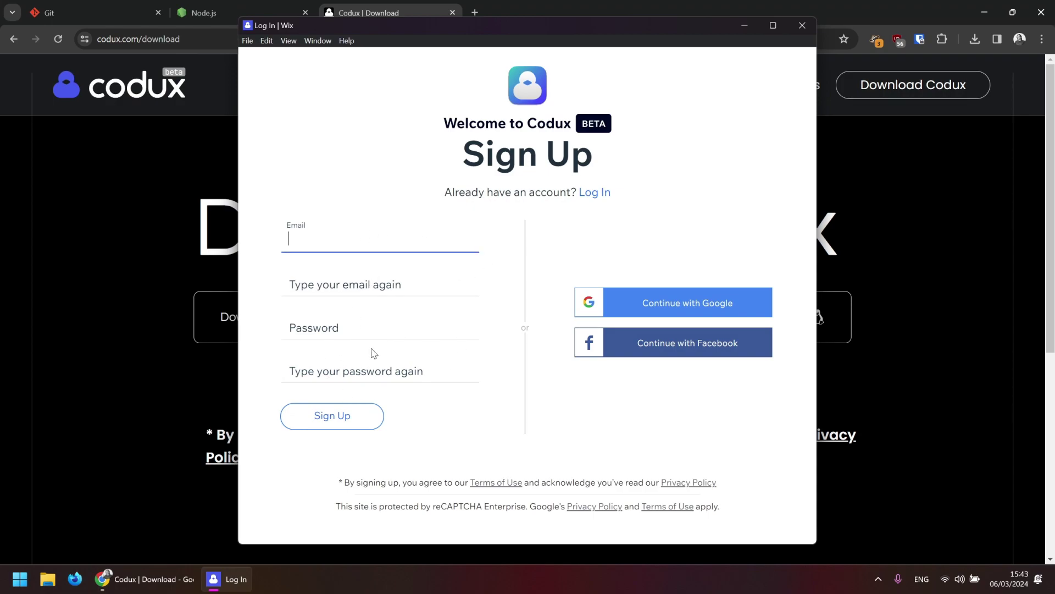
click(599, 194)
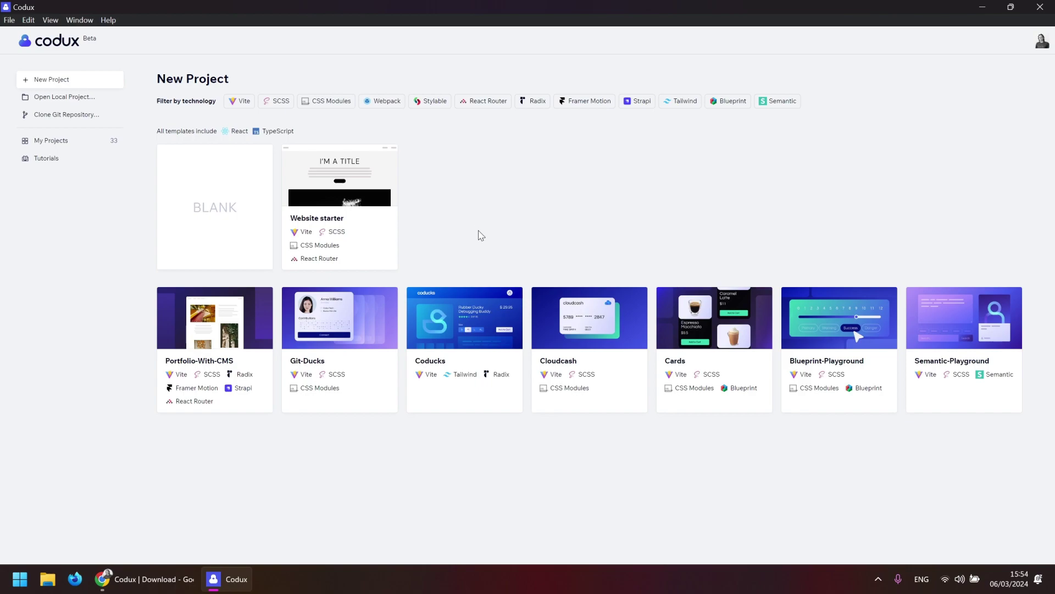
- Open the profile avatar panel showing the Wix account and GitHub section
click(1042, 43)
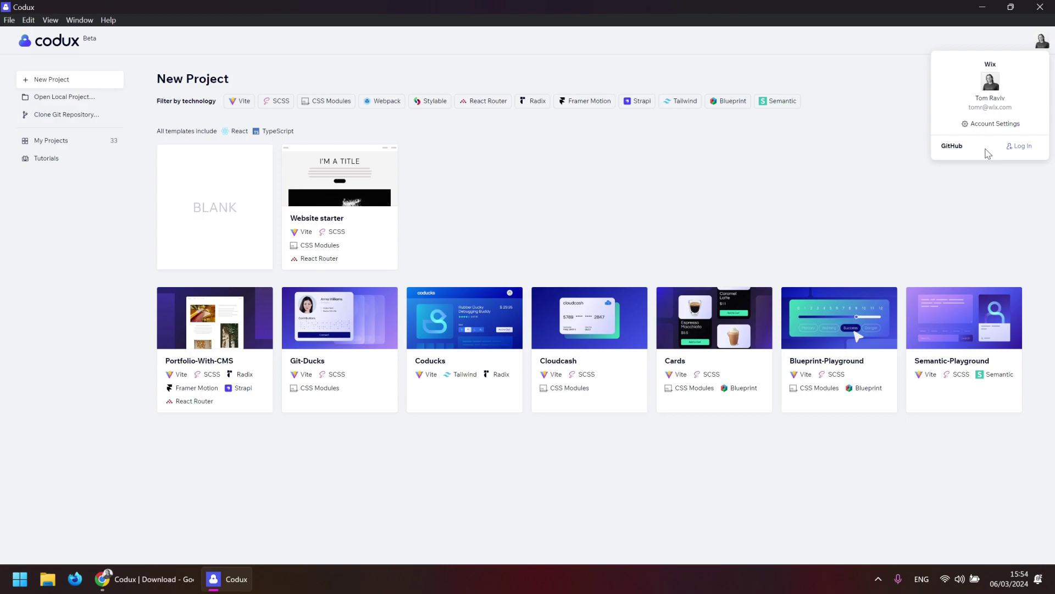
- Log in to GitHub from the account panel and authorize Codux in Chrome
click(1023, 147)
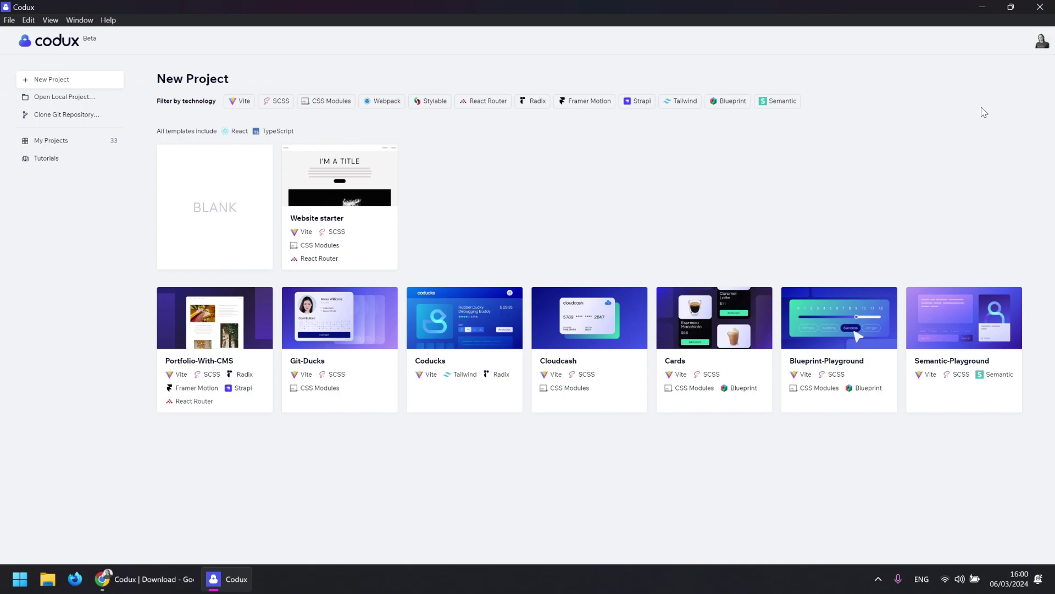
click(1041, 46)
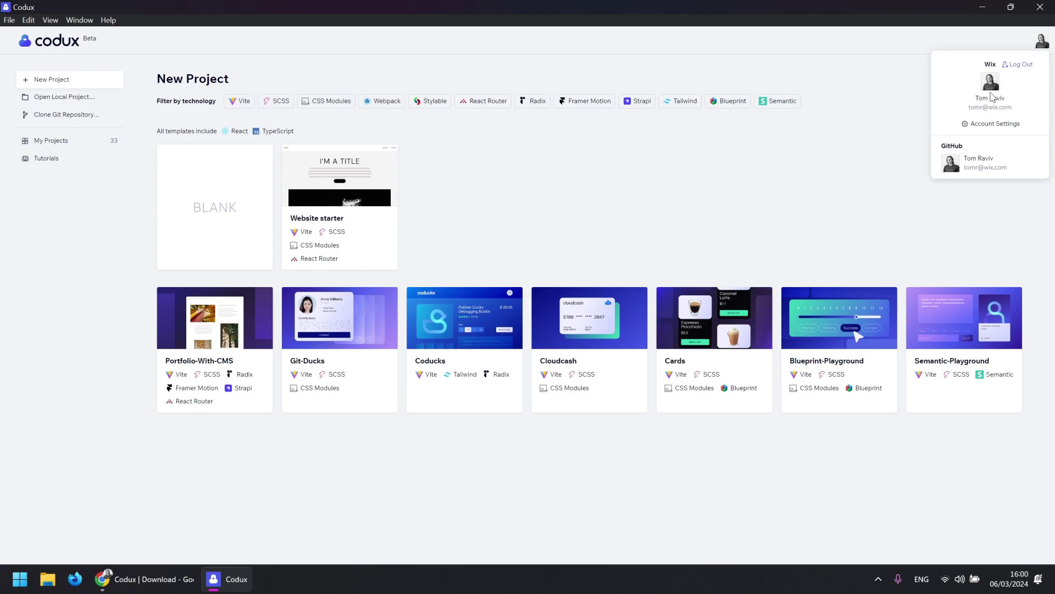
mouse_move(990, 173)
click(859, 175)
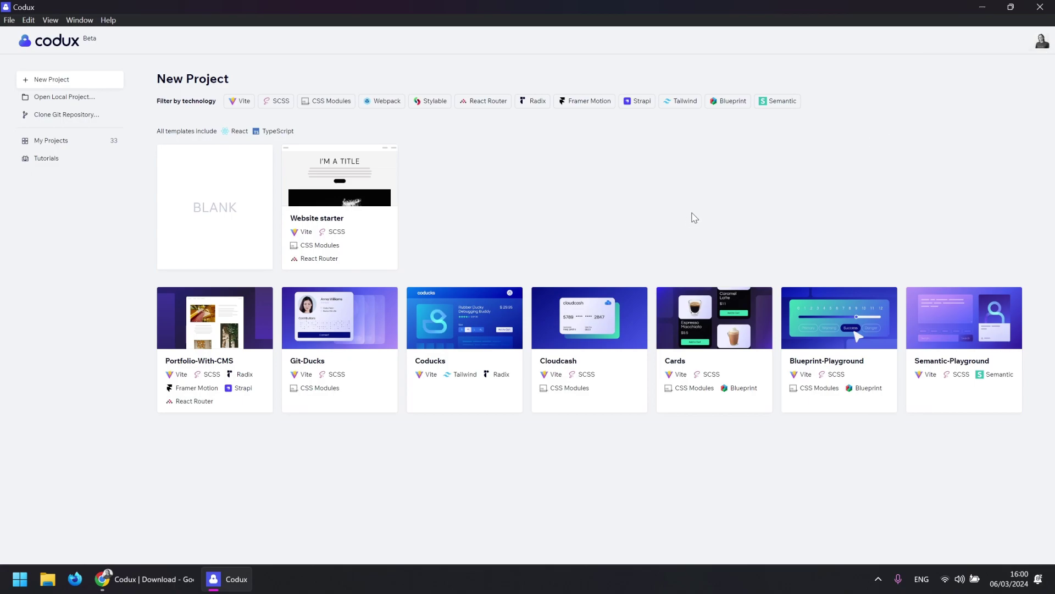